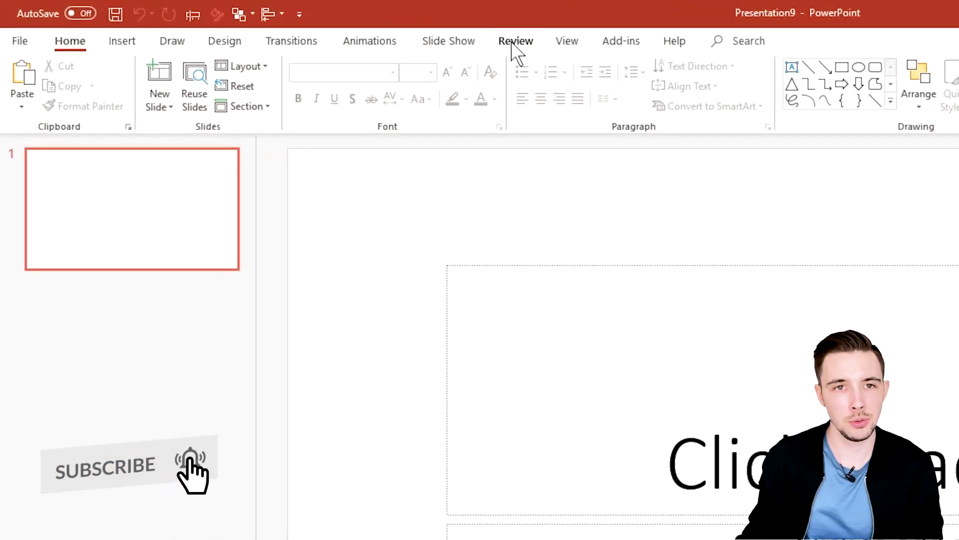
# Step: Switch the ribbon to the Review tab above the blank title slide
pyautogui.click(310, 25)
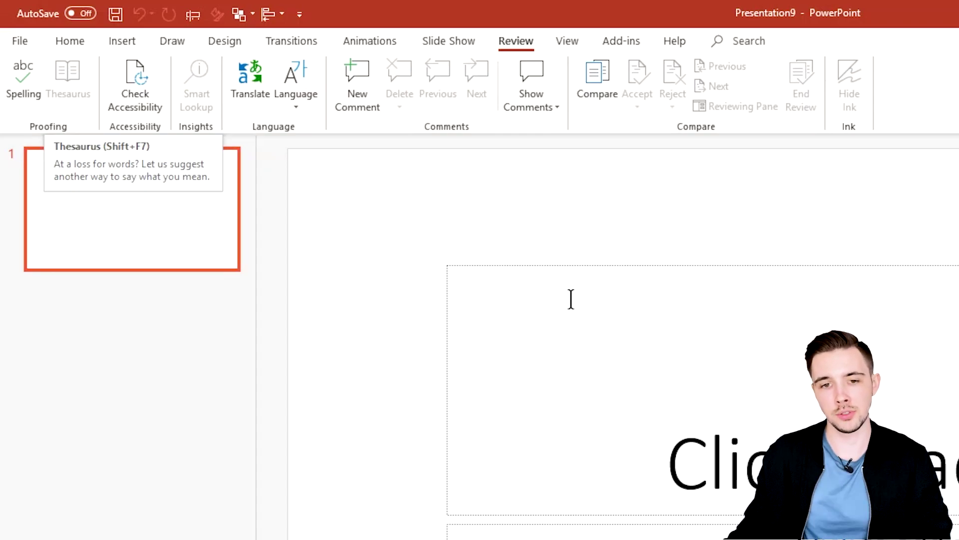
# Step: Enter the title 'Sample toxt sampl' and place the cursor in the word 'toxt'
pyautogui.click(475, 290)
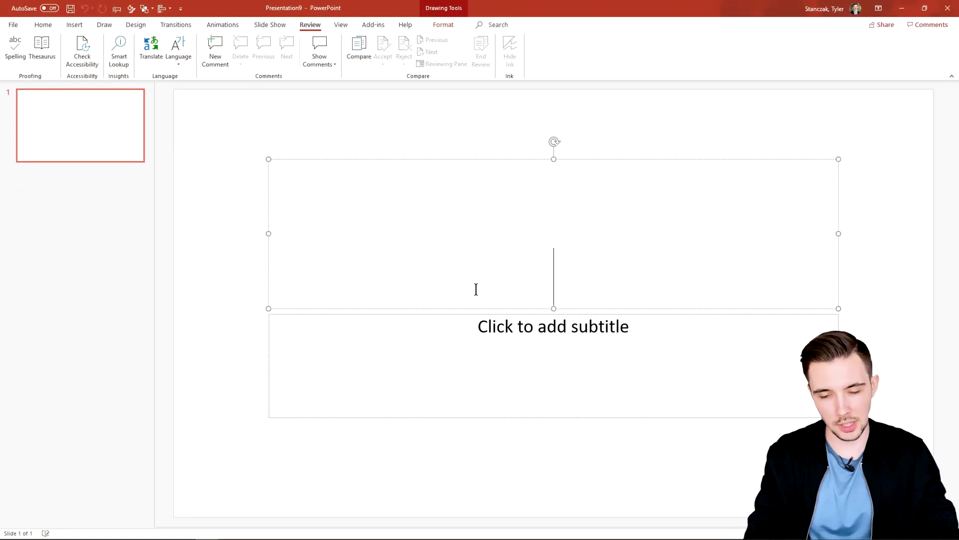
pyautogui.write('Sample tex')
pyautogui.press('BackSpace')
pyautogui.press('BackSpace')
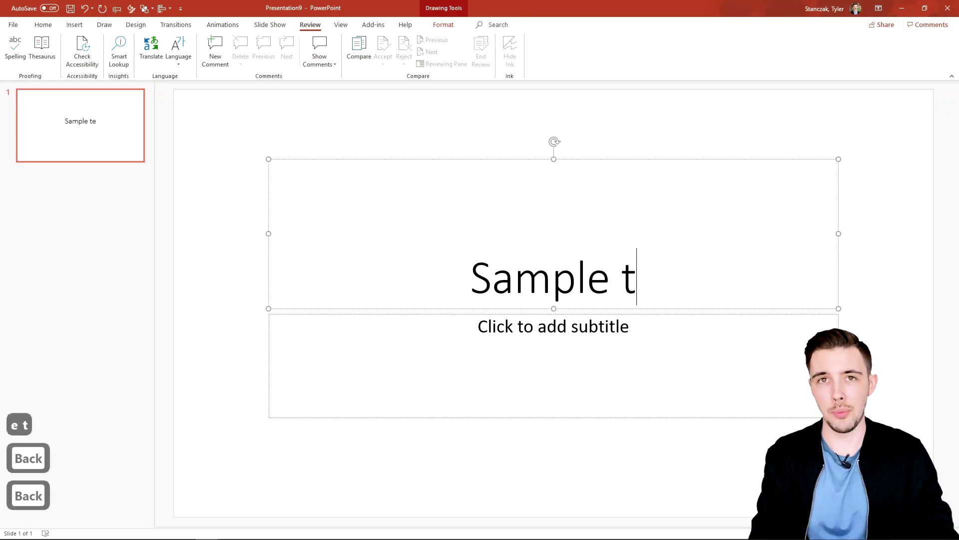
pyautogui.press('BackSpace')
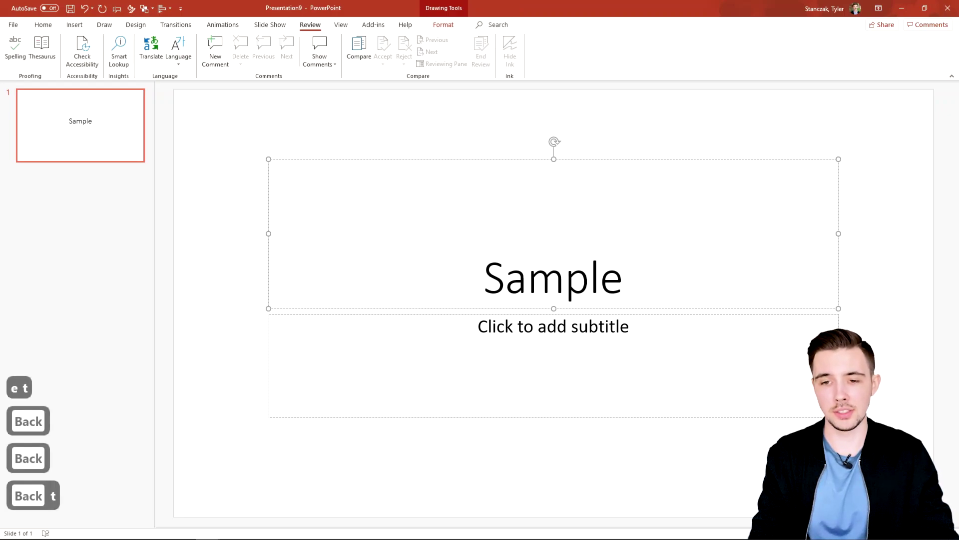
pyautogui.write('toxt ')
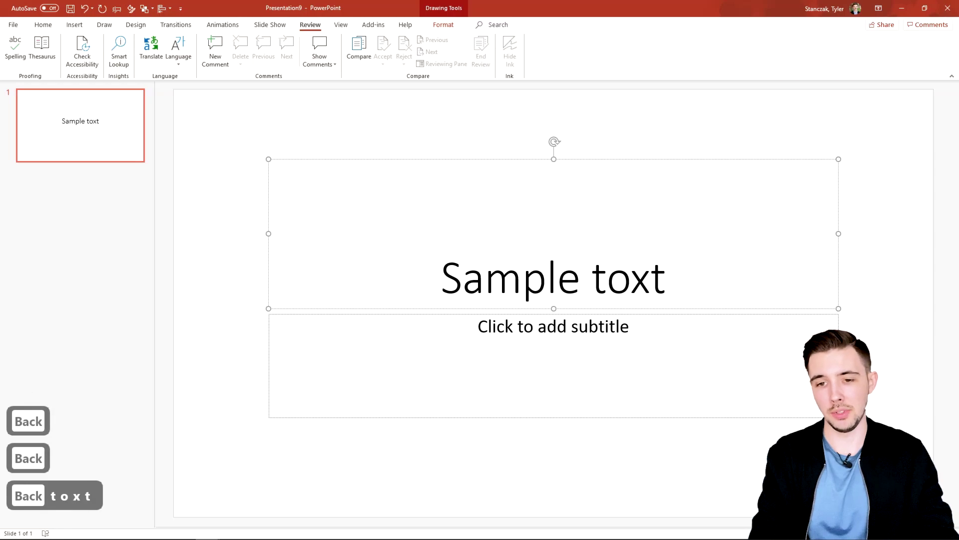
pyautogui.write('sam')
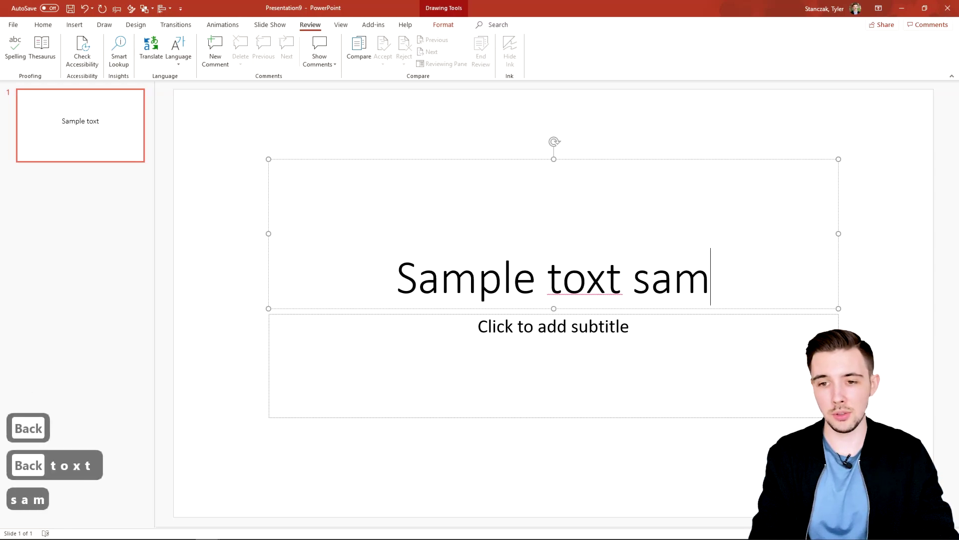
pyautogui.write('ple')
pyautogui.press('BackSpace')
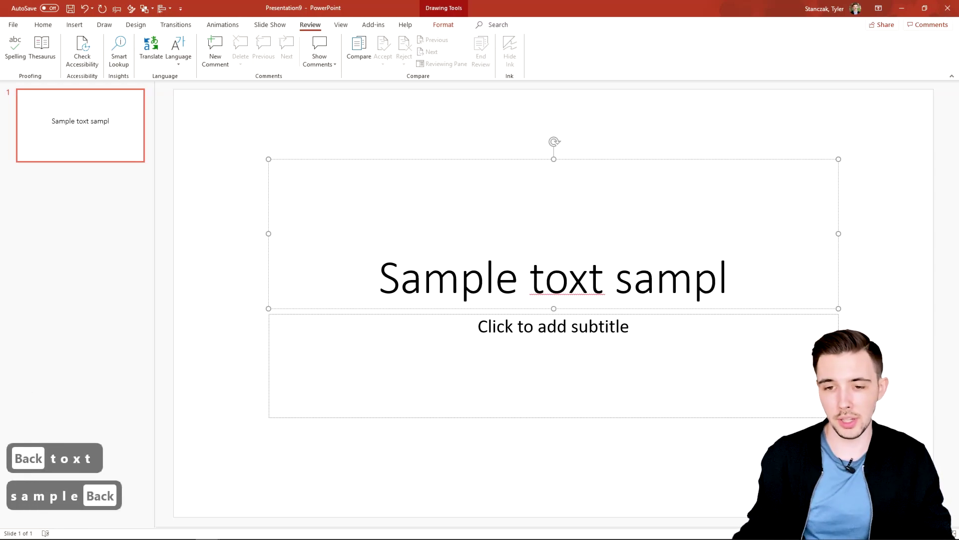
pyautogui.click(446, 139)
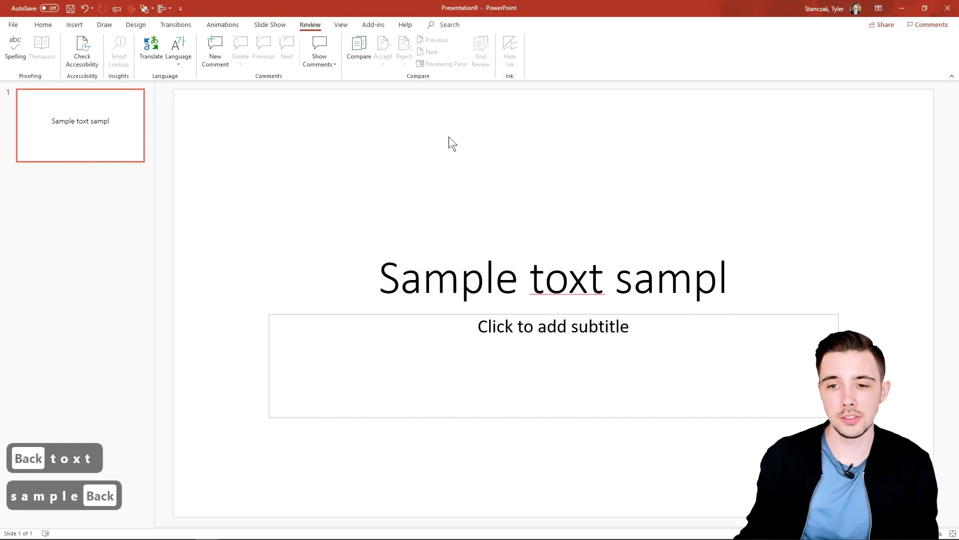
pyautogui.click(655, 277)
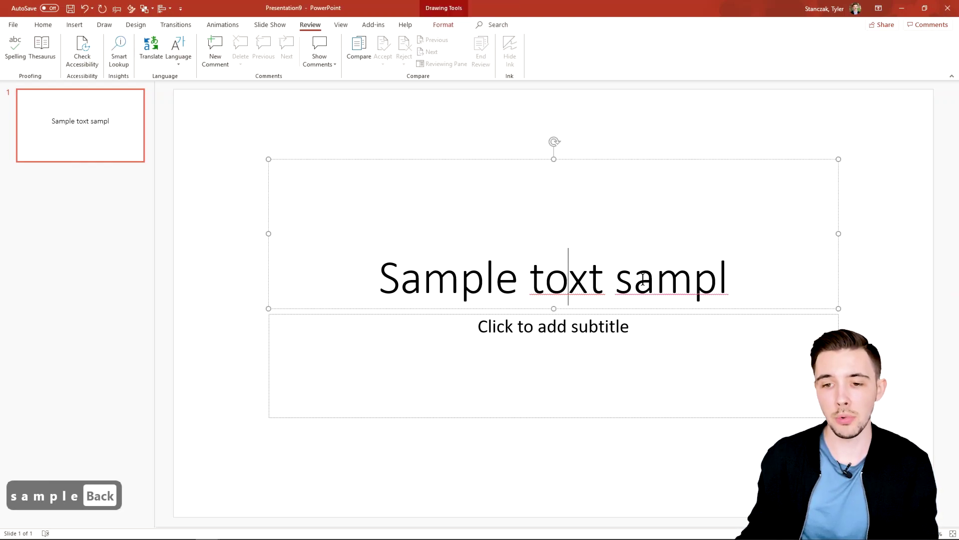
pyautogui.click(569, 276)
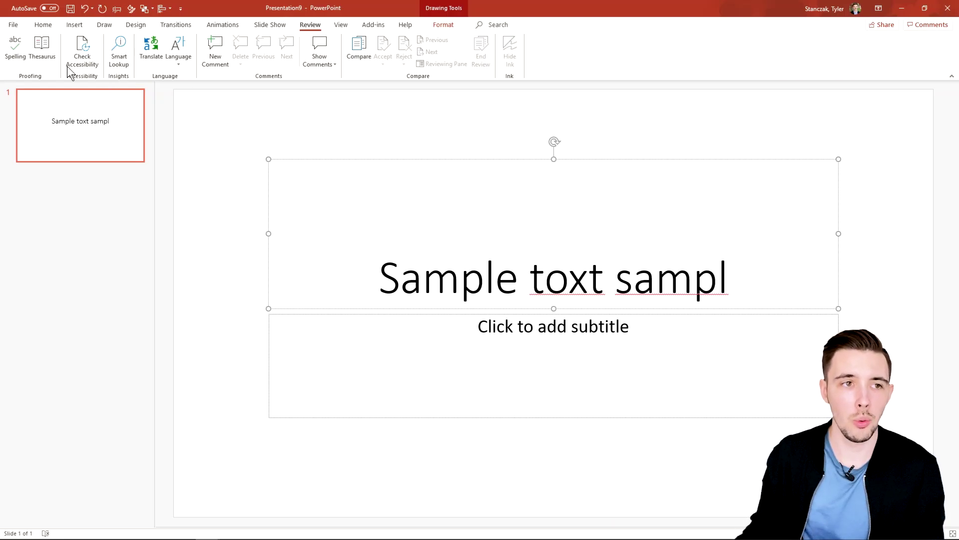
# Step: Run Spelling and replace 'toxt' with the suggestion 'text'
pyautogui.click(15, 53)
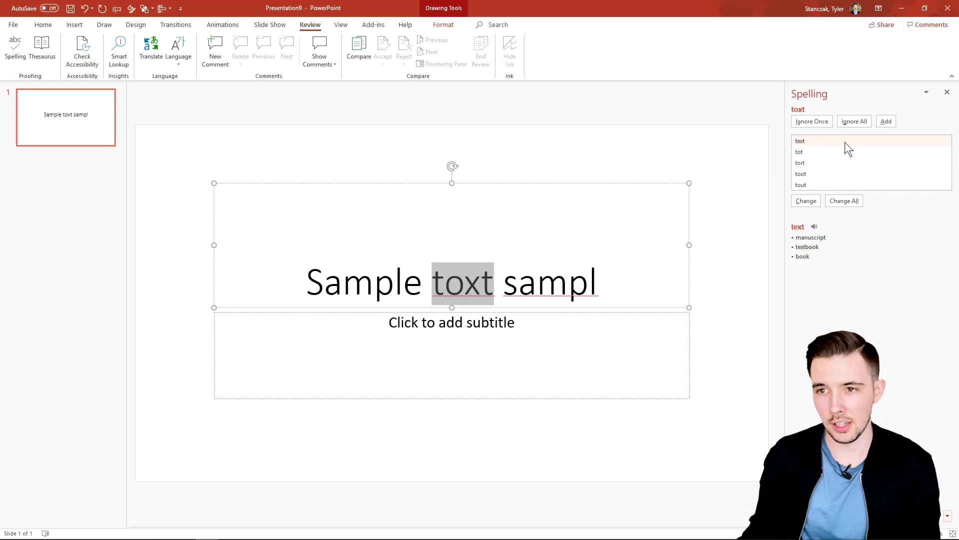
pyautogui.click(805, 141)
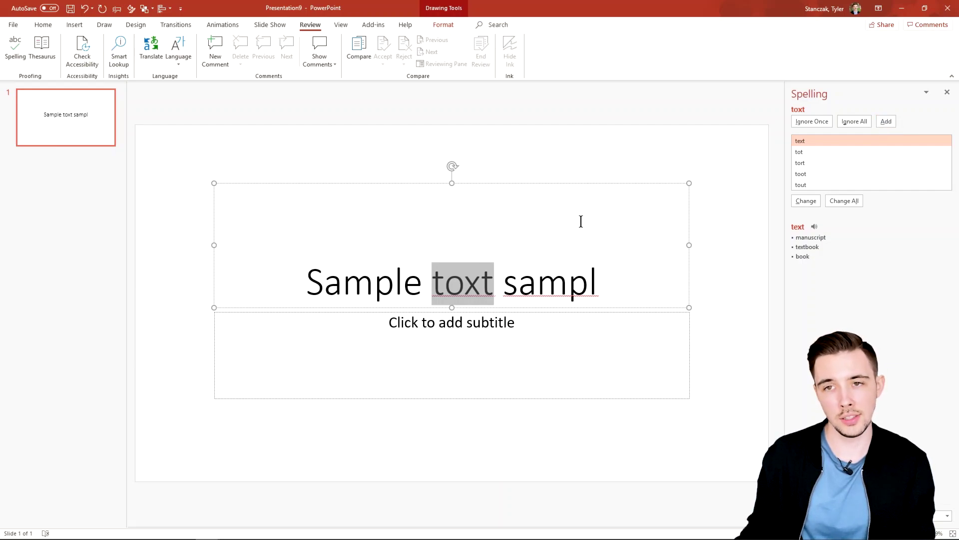
pyautogui.click(798, 142)
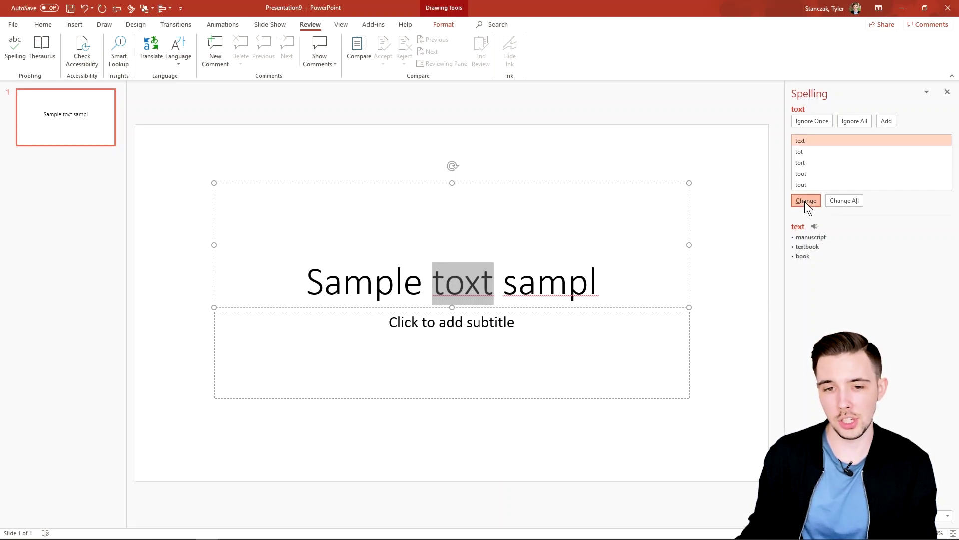
pyautogui.click(805, 202)
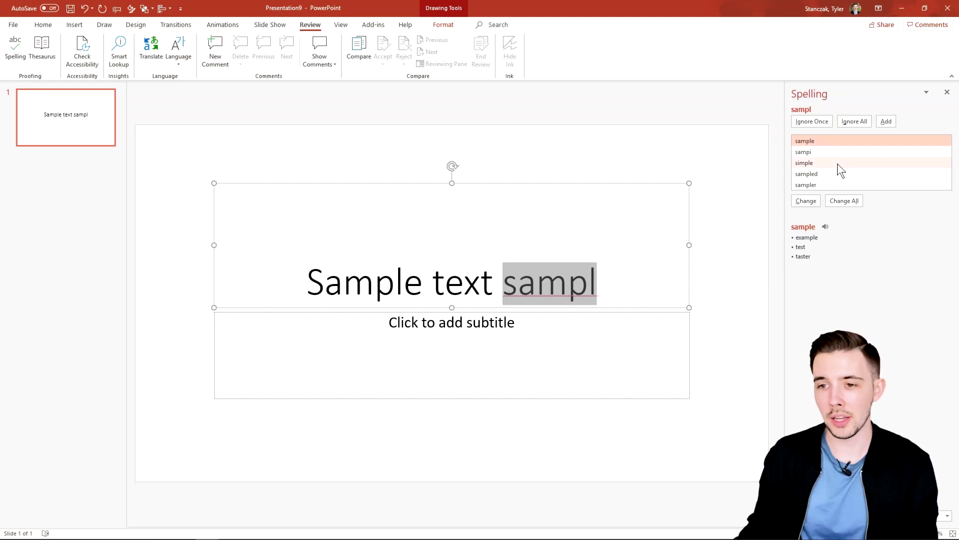
# Step: Preview pronunciation and synonyms for 'sampl' suggestions, then select 'text' in the title
pyautogui.click(824, 226)
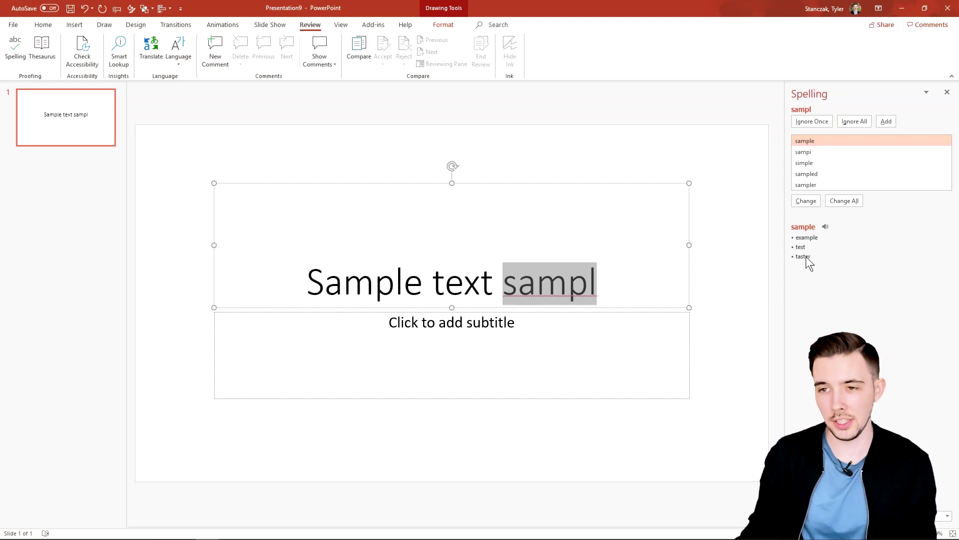
pyautogui.click(812, 152)
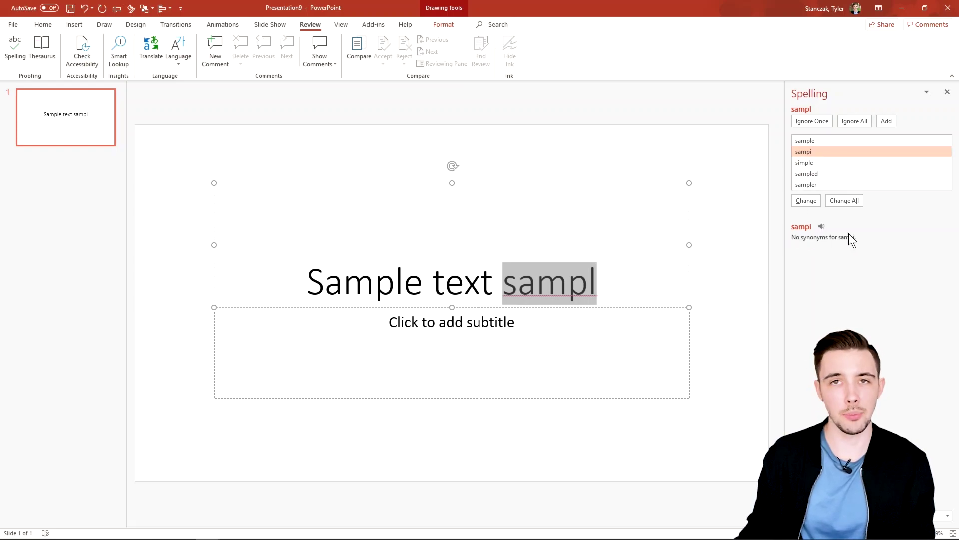
pyautogui.click(817, 162)
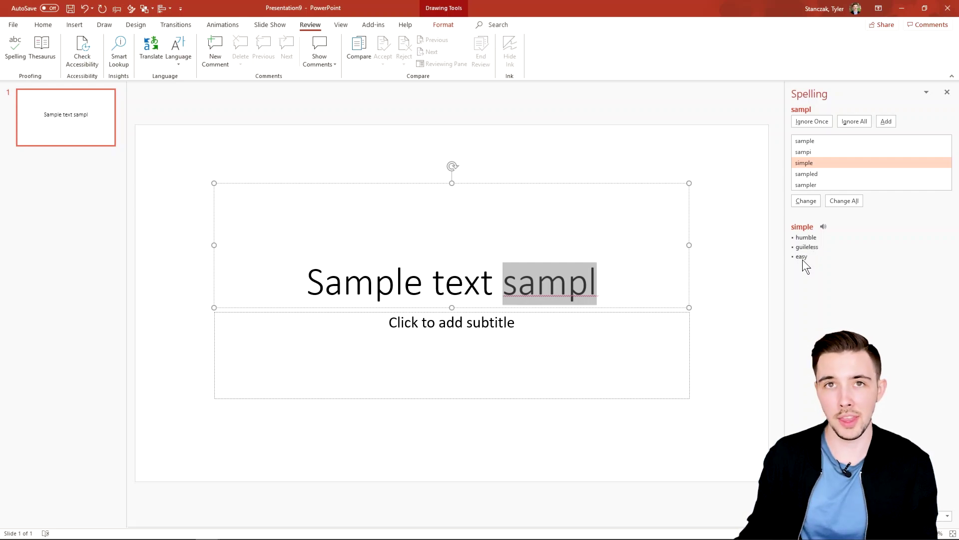
pyautogui.click(810, 174)
pyautogui.click(813, 142)
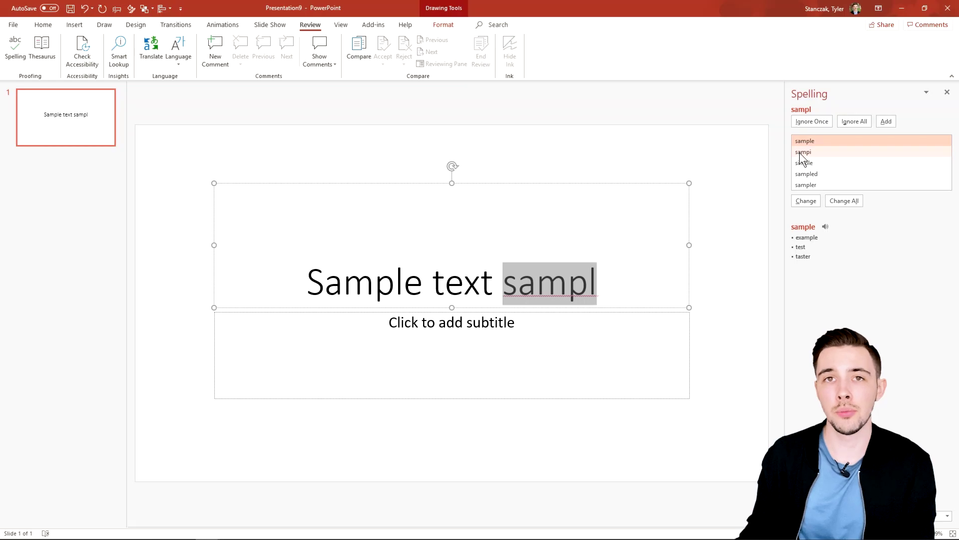
pyautogui.press('Escape')
pyautogui.doubleClick(554, 289)
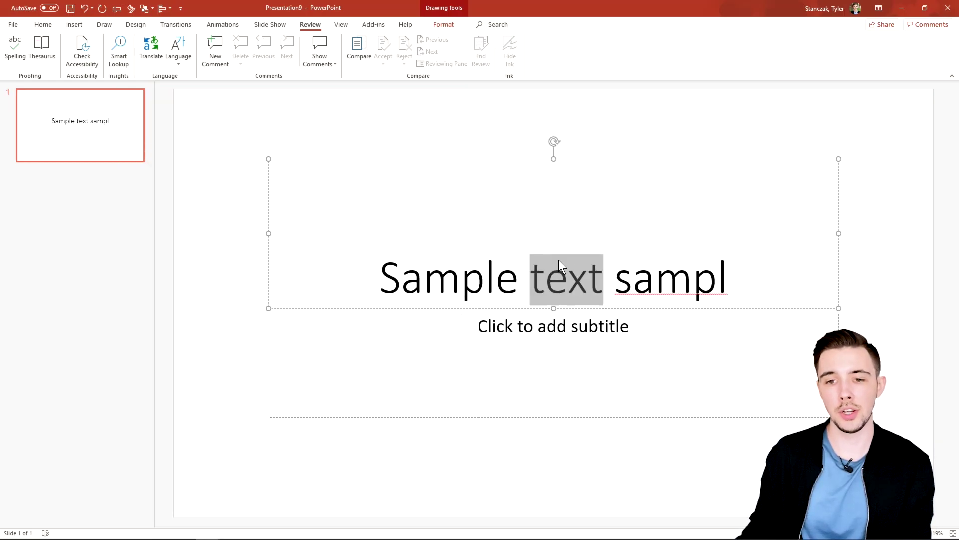
# Step: Open the Thesaurus and search it for synonyms of 'fast'
pyautogui.click(42, 53)
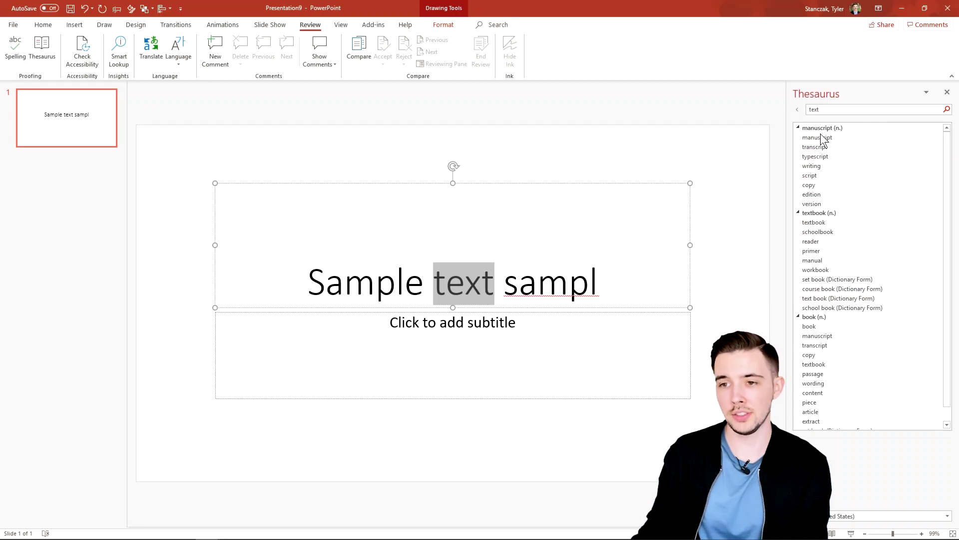
pyautogui.doubleClick(834, 108)
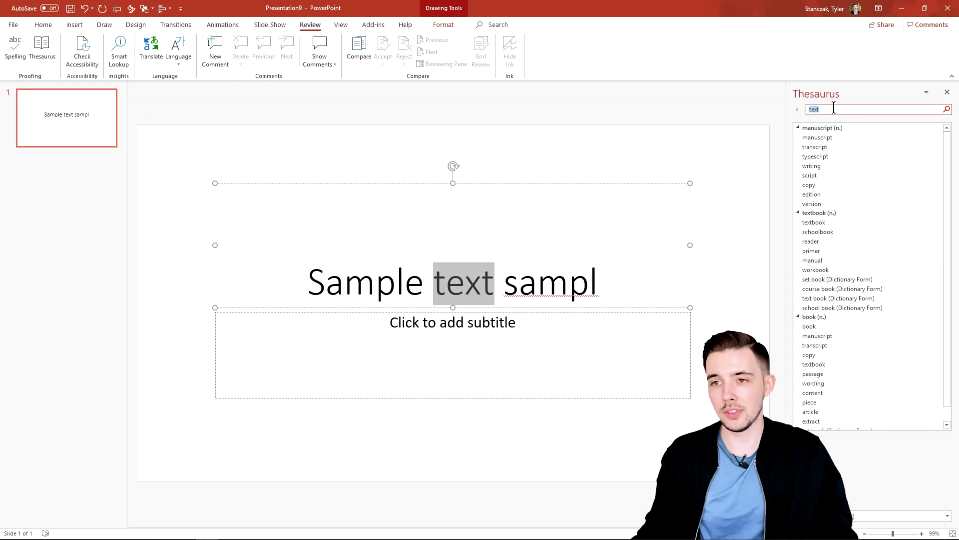
pyautogui.press('BackSpace')
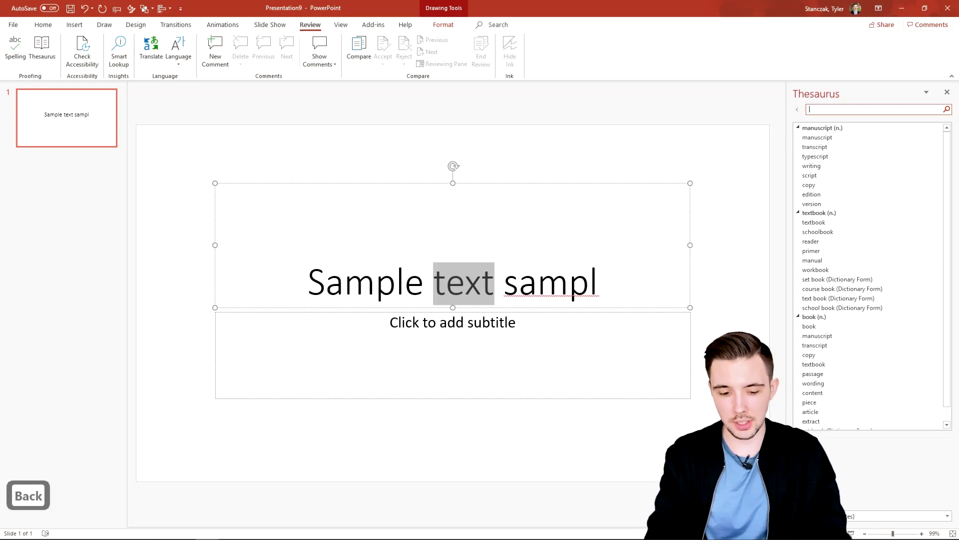
pyautogui.write('ru')
pyautogui.press('BackSpace')
pyautogui.press('BackSpace')
pyautogui.write('fast')
pyautogui.press('Return')
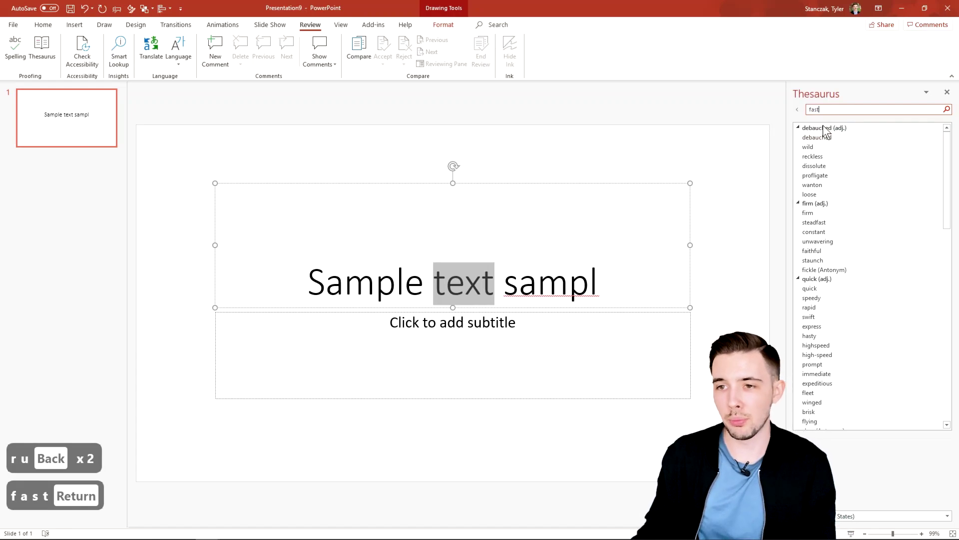
pyautogui.scroll(-5, 828, 304)
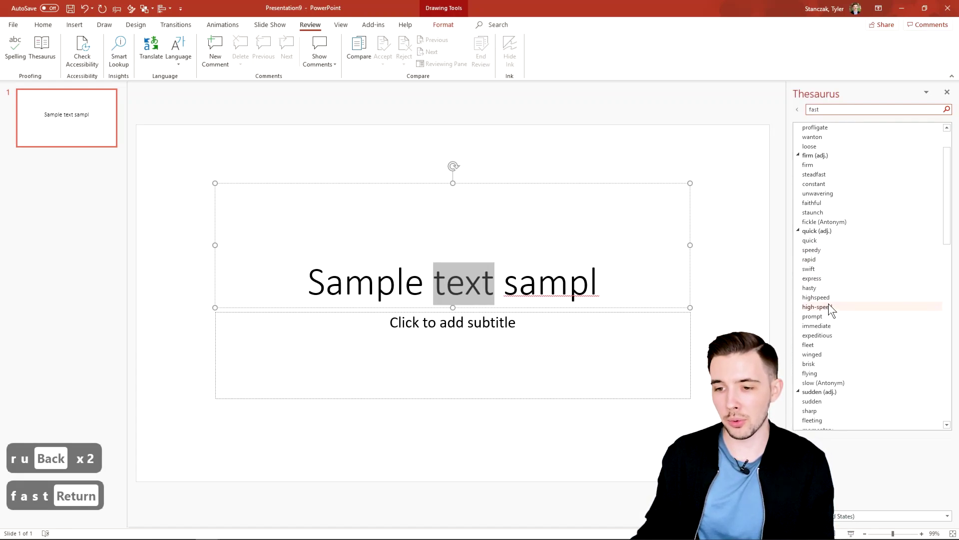
pyautogui.scroll(-5, 832, 299)
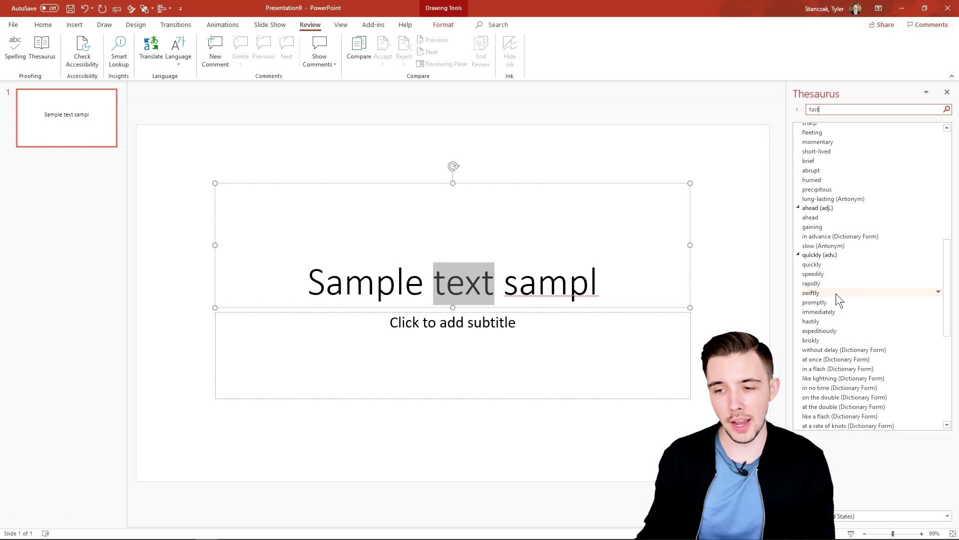
pyautogui.scroll(-3, 836, 292)
pyautogui.scroll(-3, 839, 277)
pyautogui.scroll(3, 843, 268)
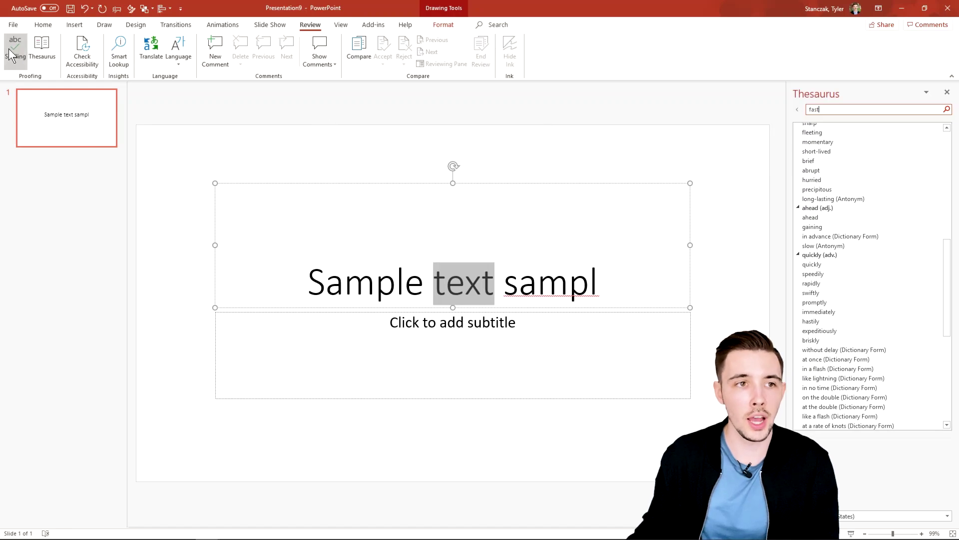
# Step: Duplicate slide 1, then rerun Spelling from the first slide
pyautogui.click(599, 300)
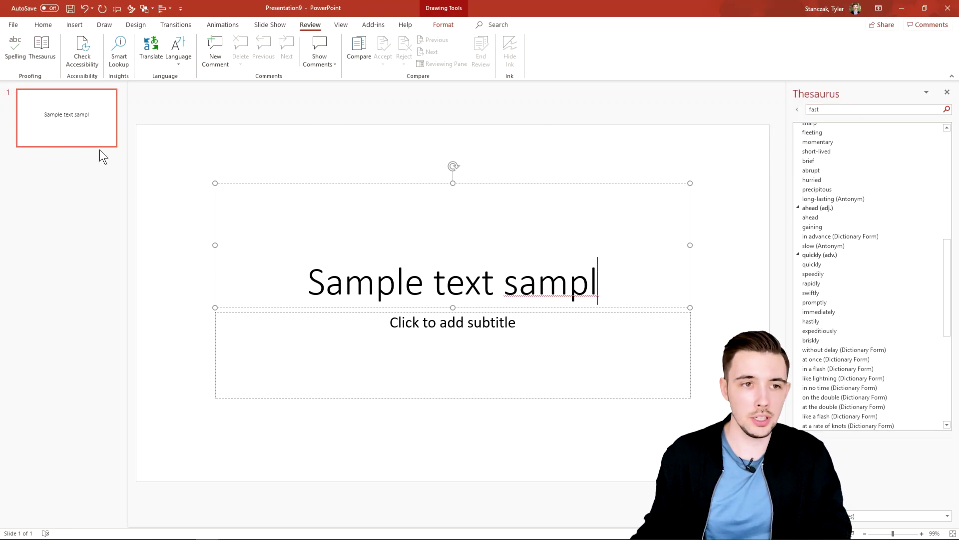
pyautogui.rightClick(102, 133)
pyautogui.click(149, 201)
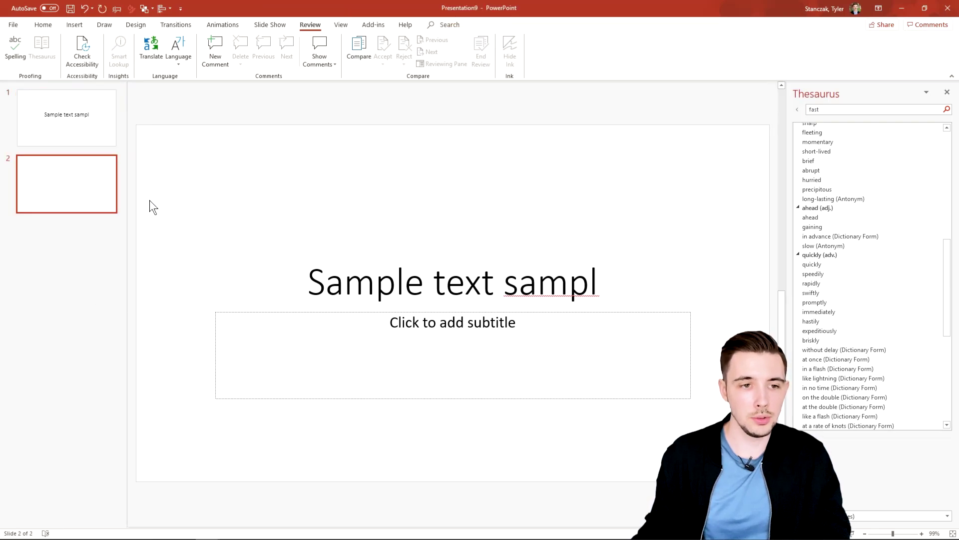
pyautogui.click(556, 285)
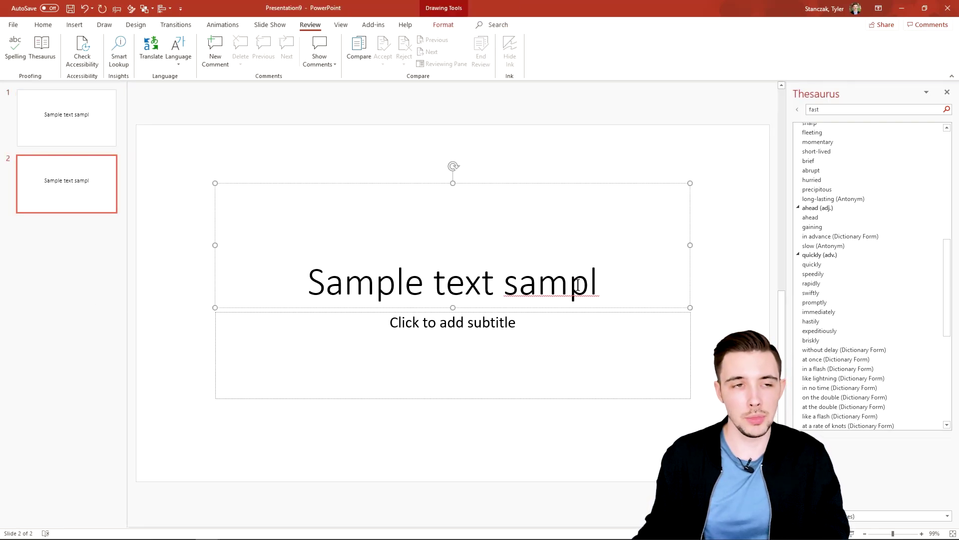
pyautogui.click(99, 108)
pyautogui.click(19, 59)
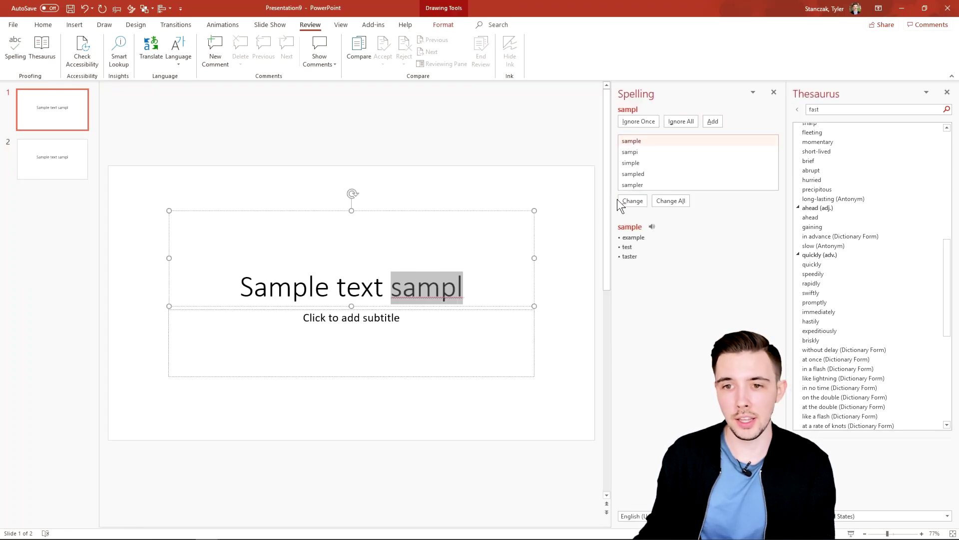
# Step: Change all 'sampl' to 'sample', dismiss the completion message, and select slide 2's 'sample'
pyautogui.click(676, 201)
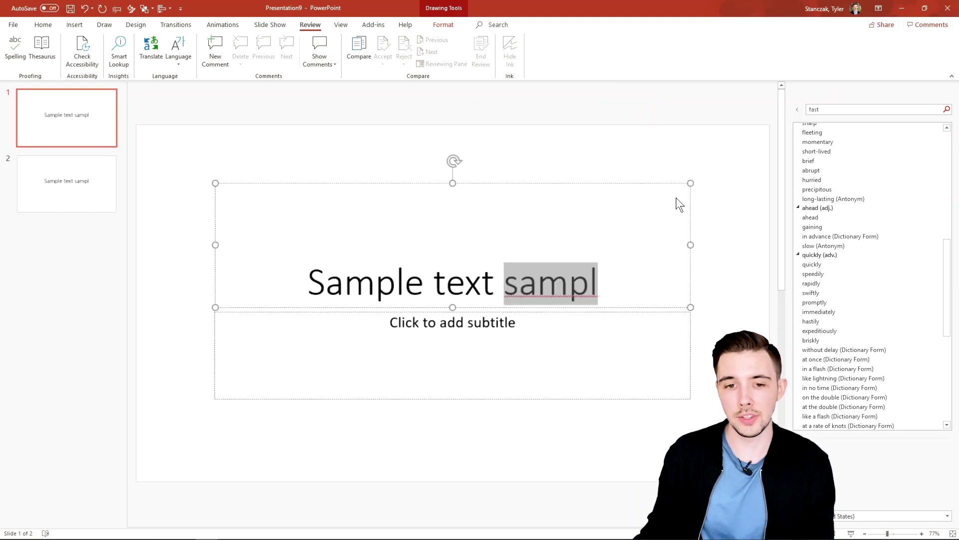
pyautogui.click(495, 302)
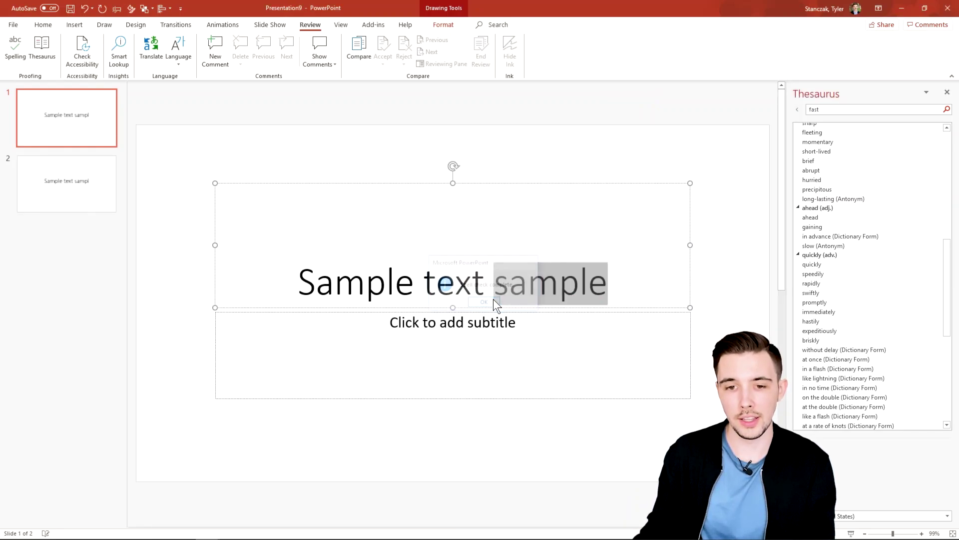
pyautogui.click(89, 175)
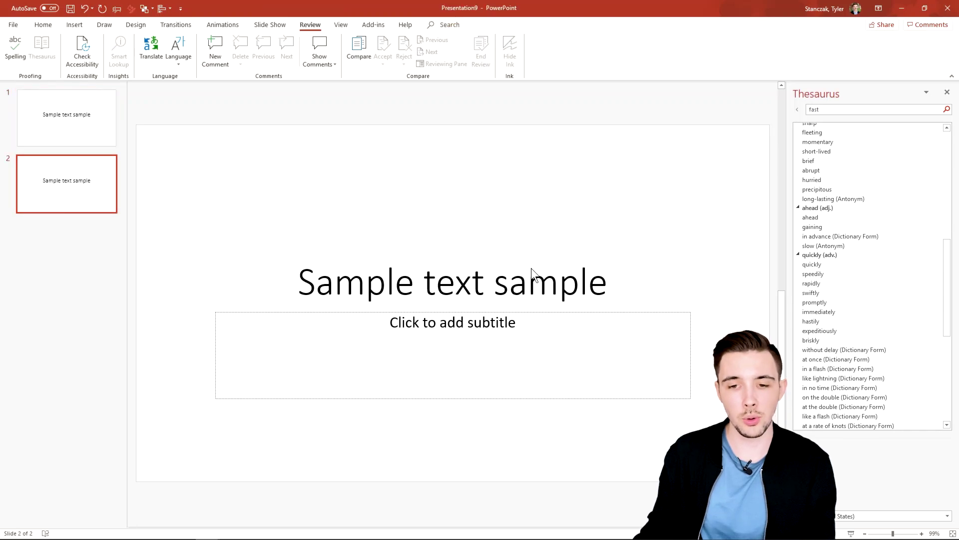
pyautogui.click(558, 283)
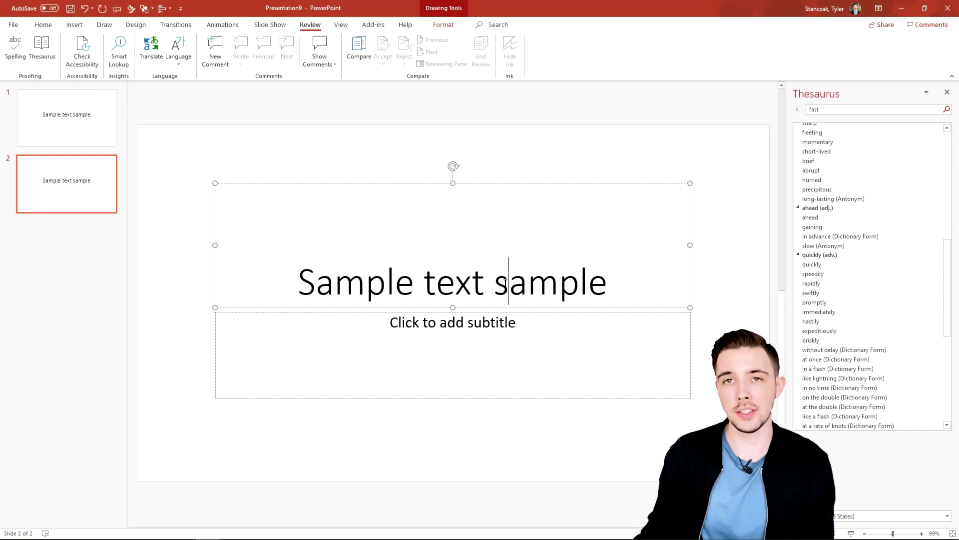
pyautogui.moveTo(509, 281); pyautogui.dragTo(588, 284)
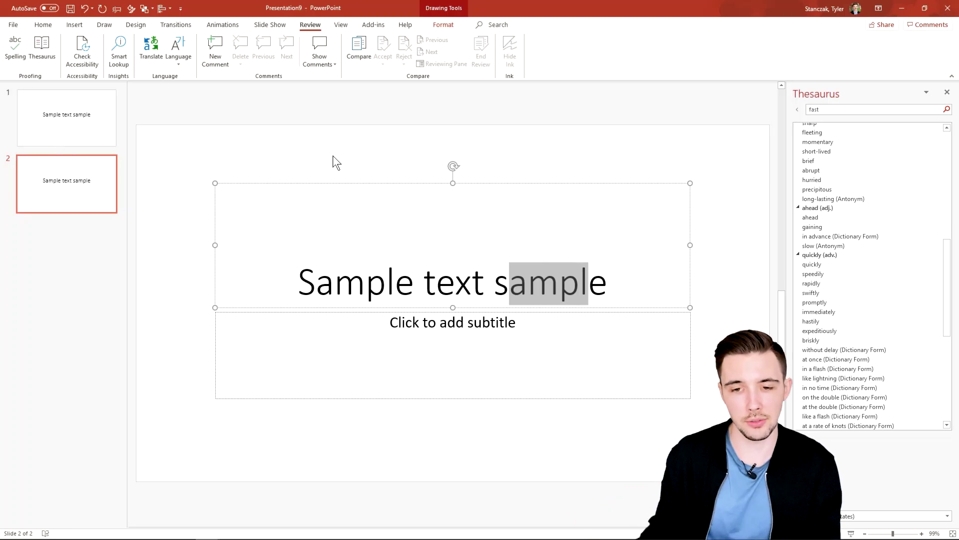
# Step: Return to slide 1 via its thumbnail to confirm the title 'Sample text sample'
pyautogui.click(84, 126)
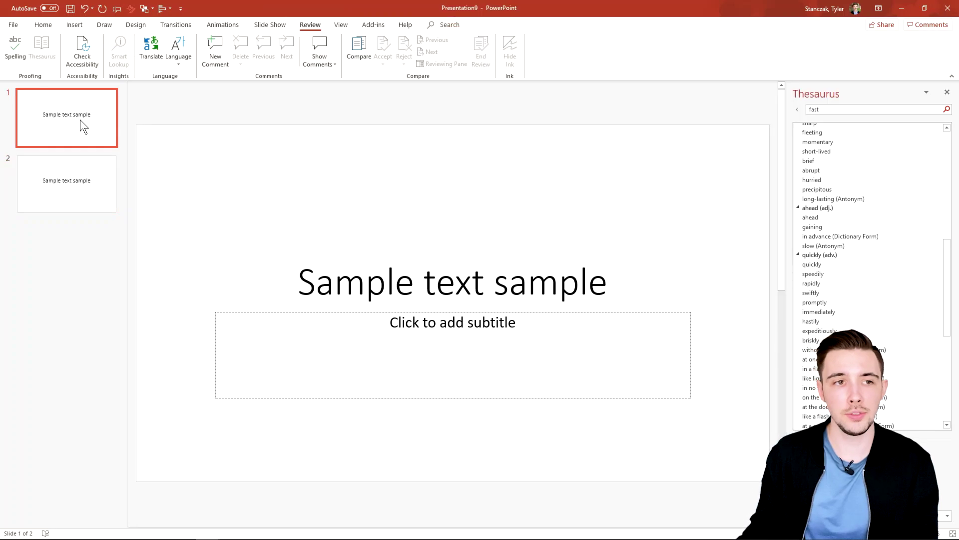